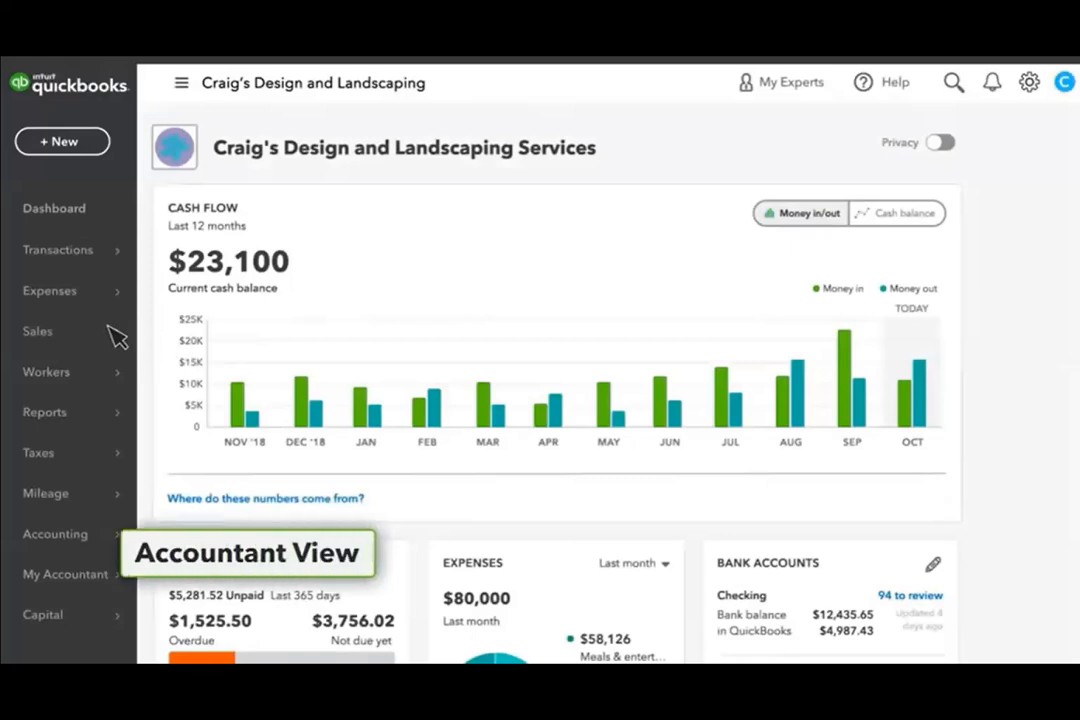
In Products and Services, select Fountain and Rock Fountain and reorder them on a purchase order
mouse_move(112, 336)
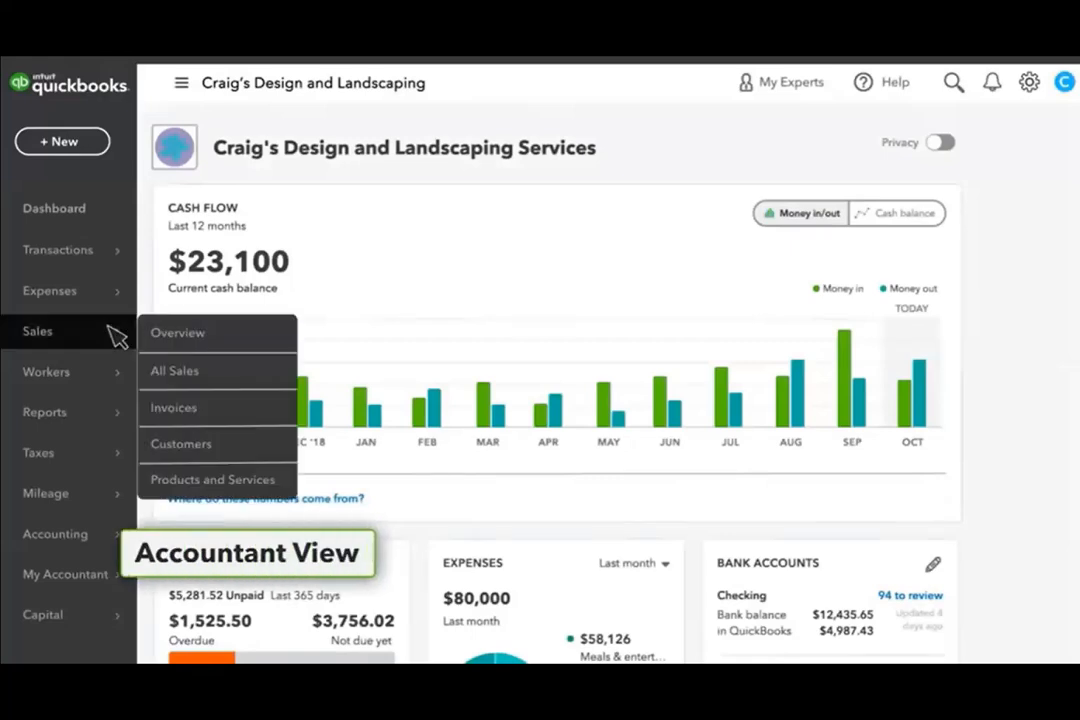
click(205, 480)
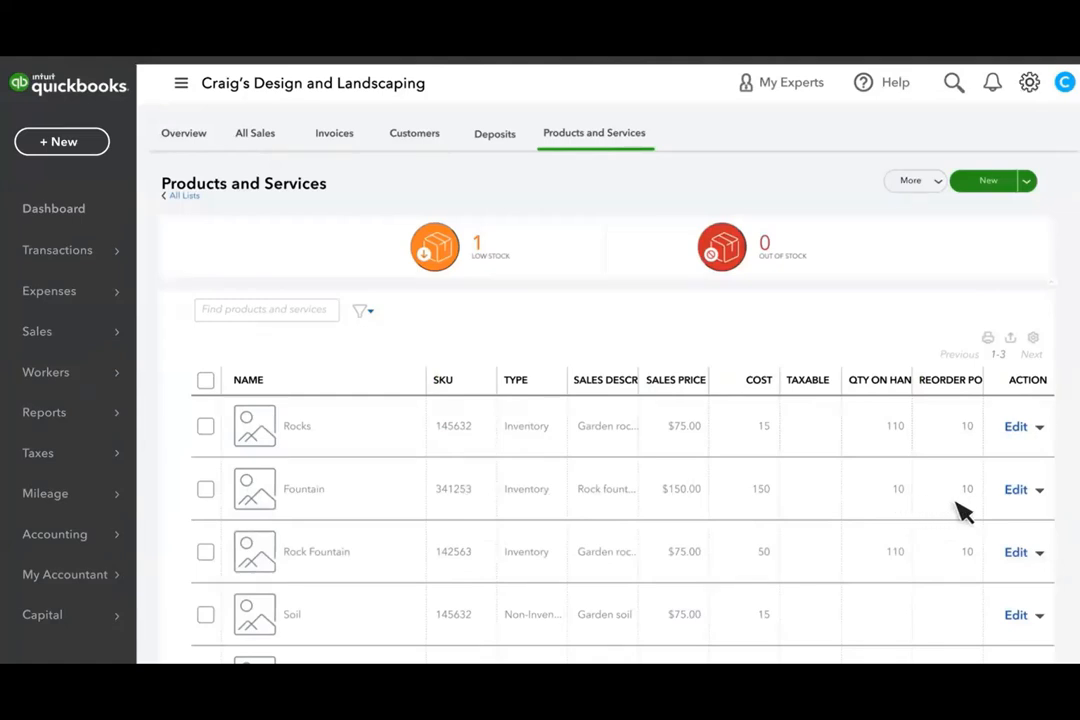
click(1040, 491)
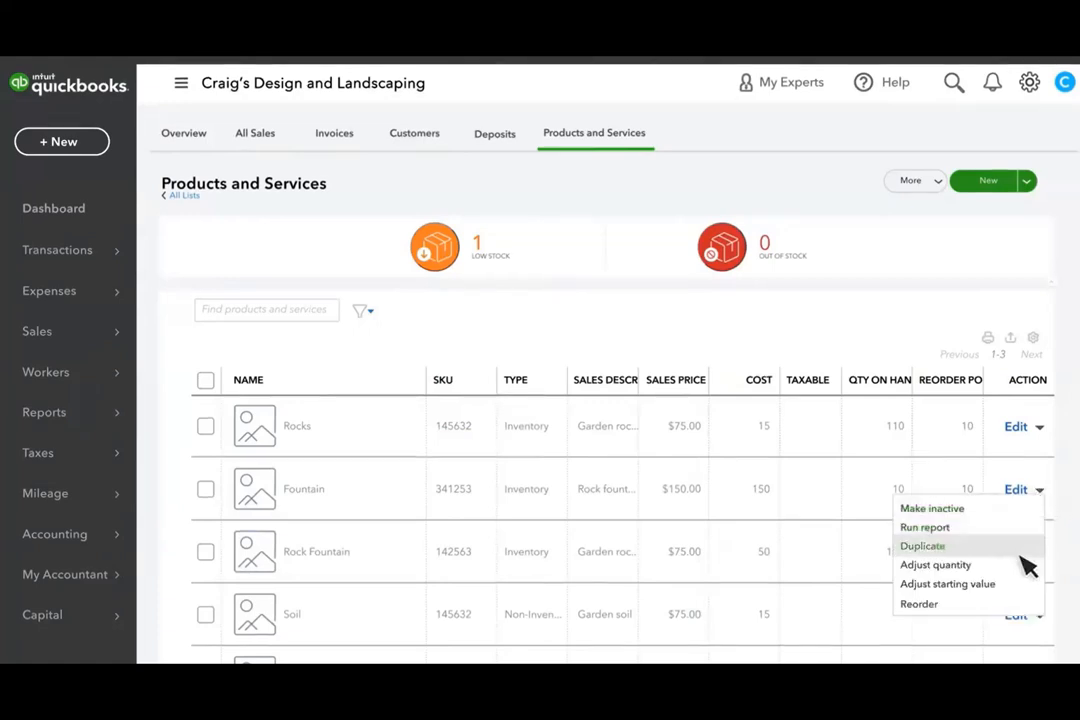
click(979, 602)
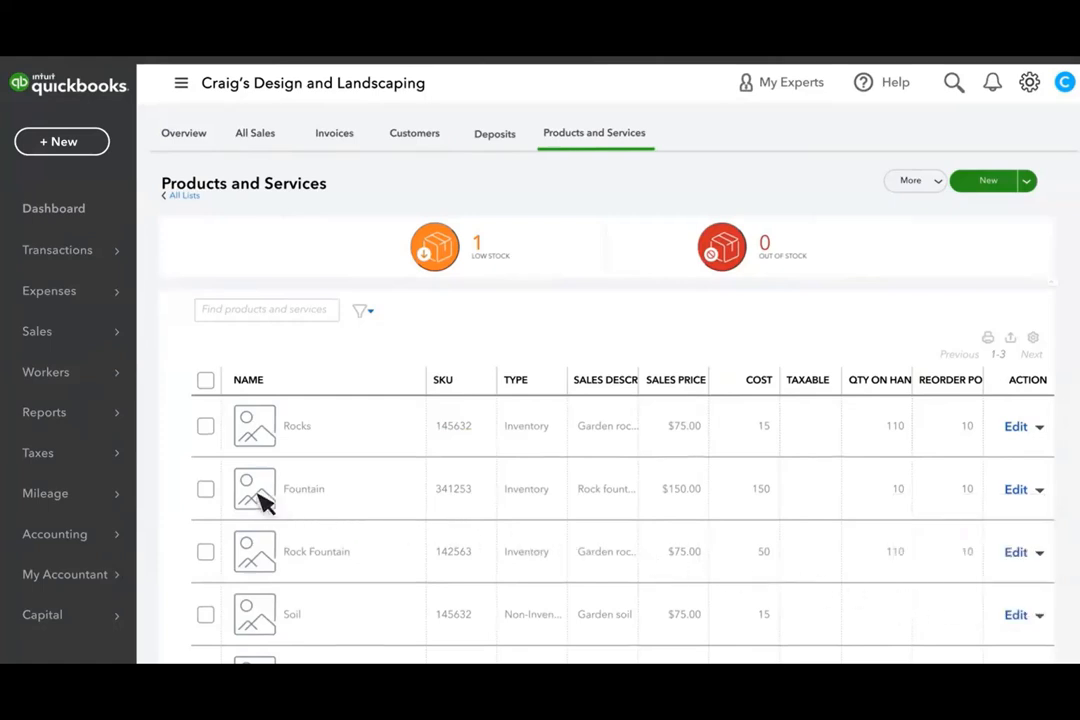
click(206, 491)
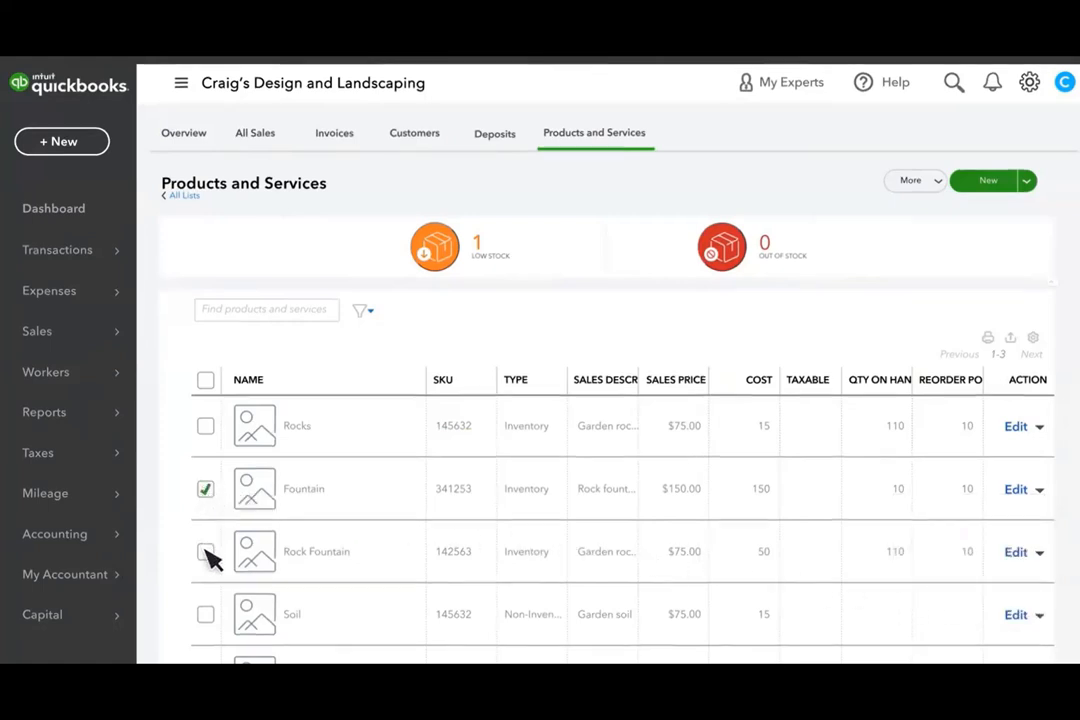
click(206, 552)
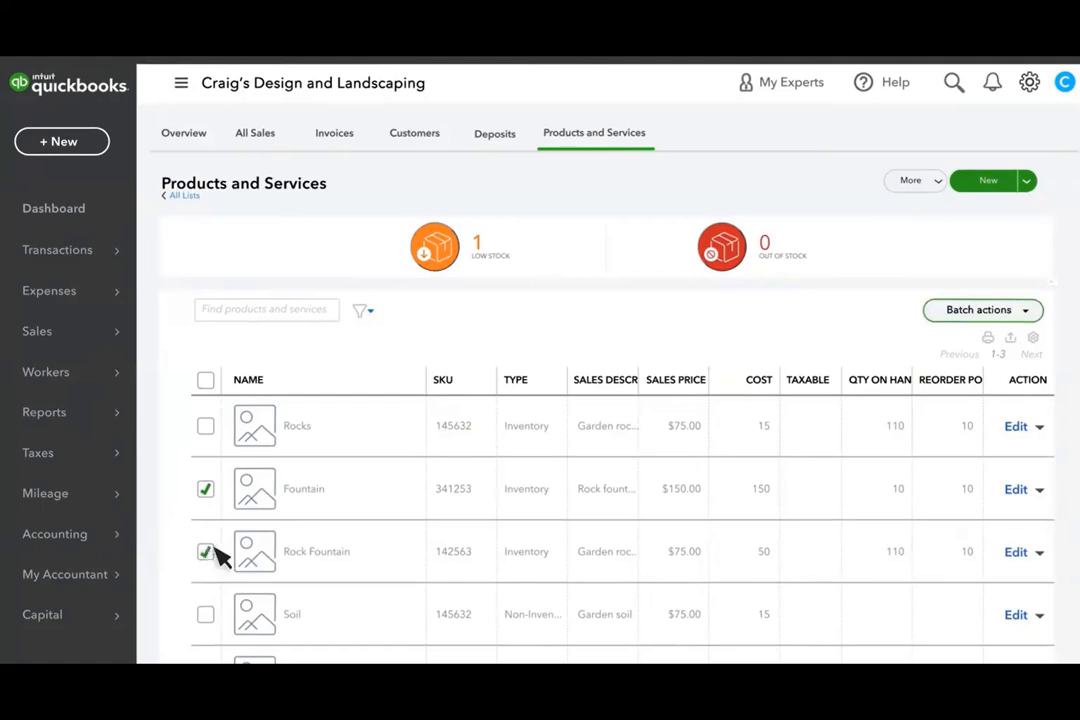
click(1028, 312)
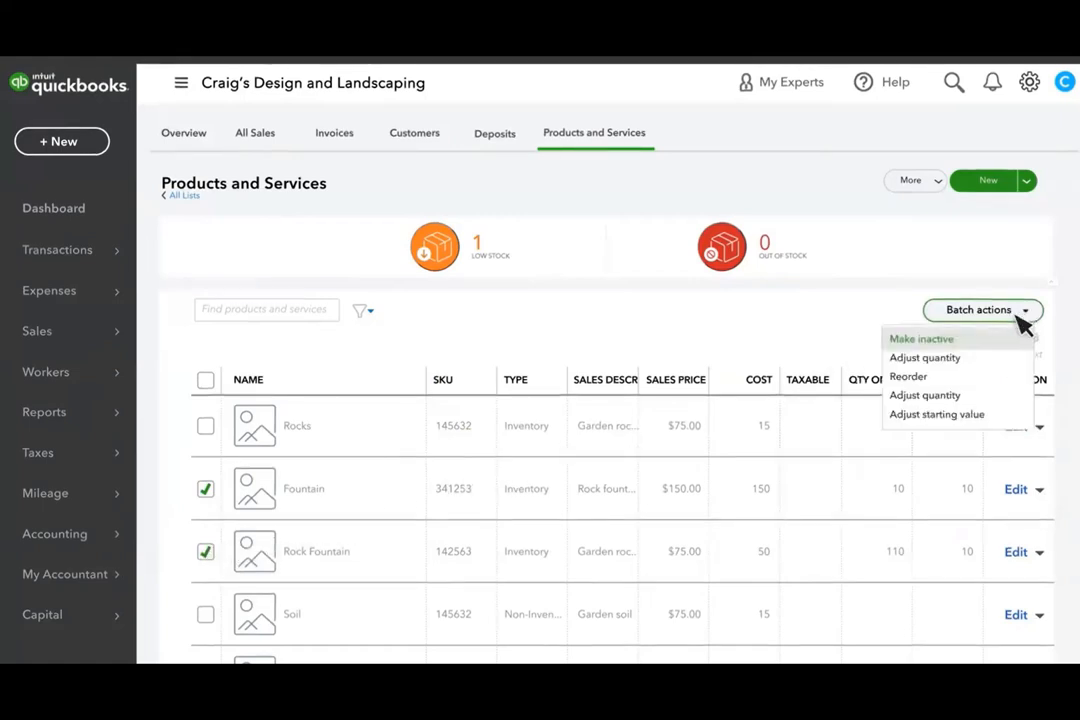
click(910, 377)
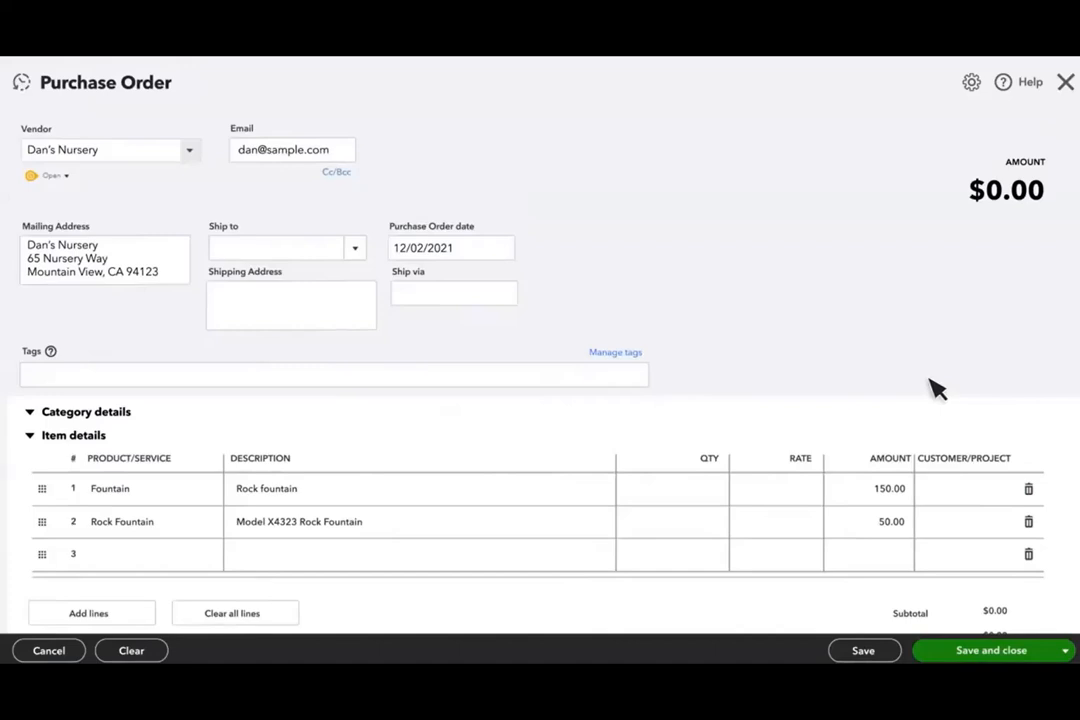
Keep Dan's Nursery as the vendor and enter the two-line shipping address
click(190, 153)
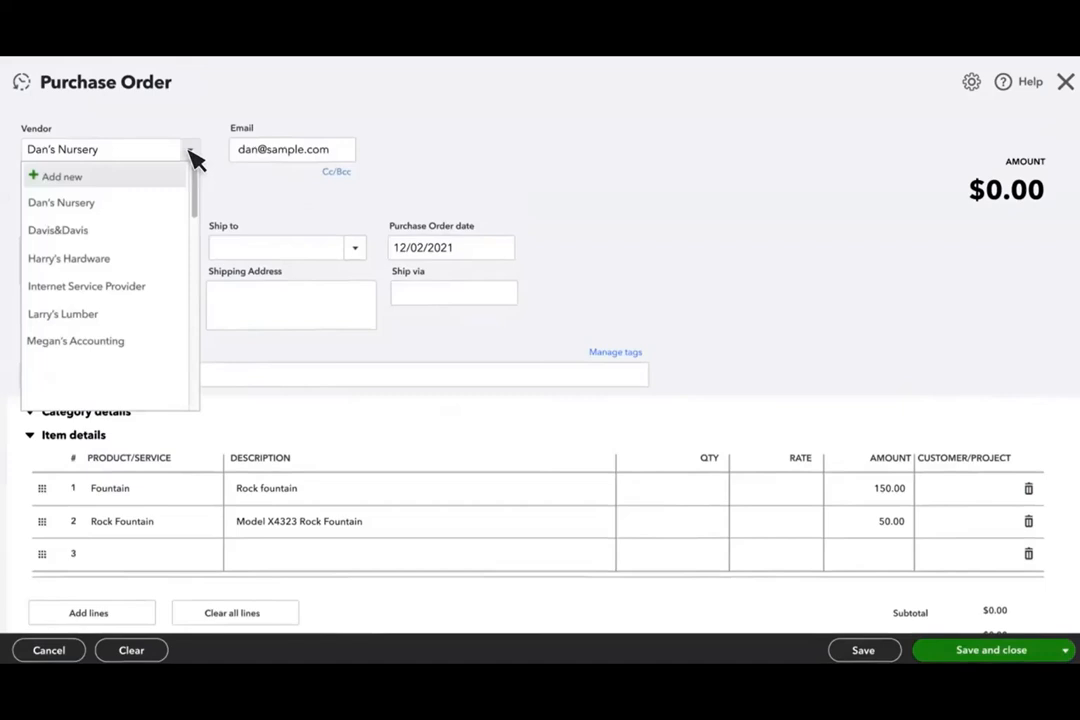
click(190, 153)
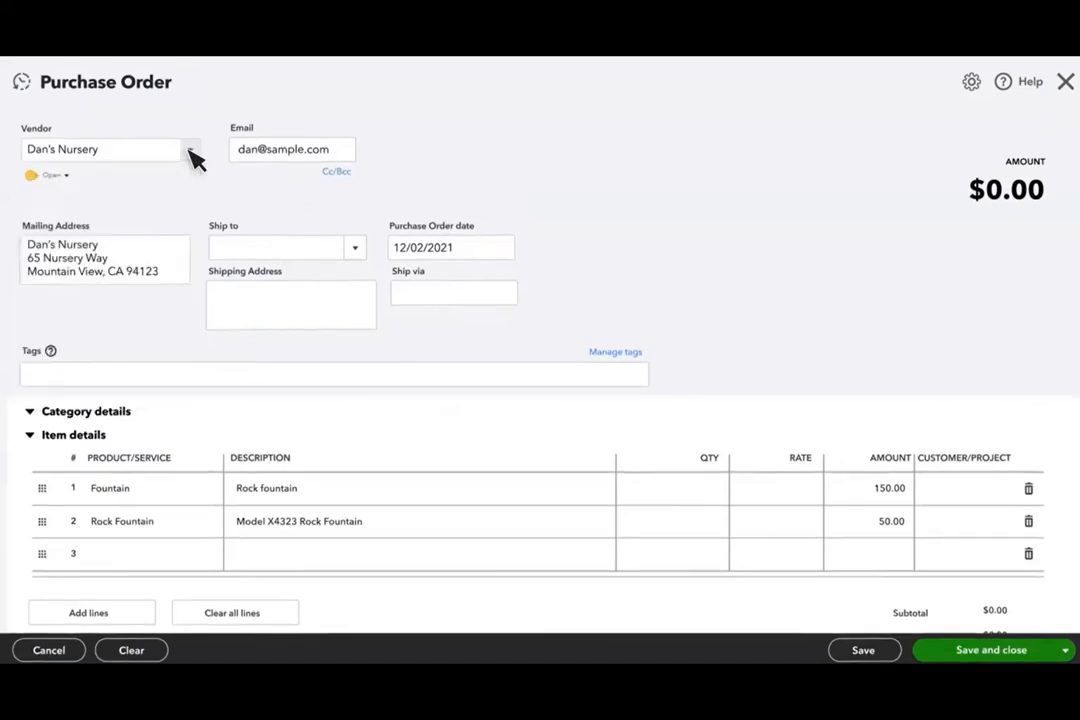
click(233, 318)
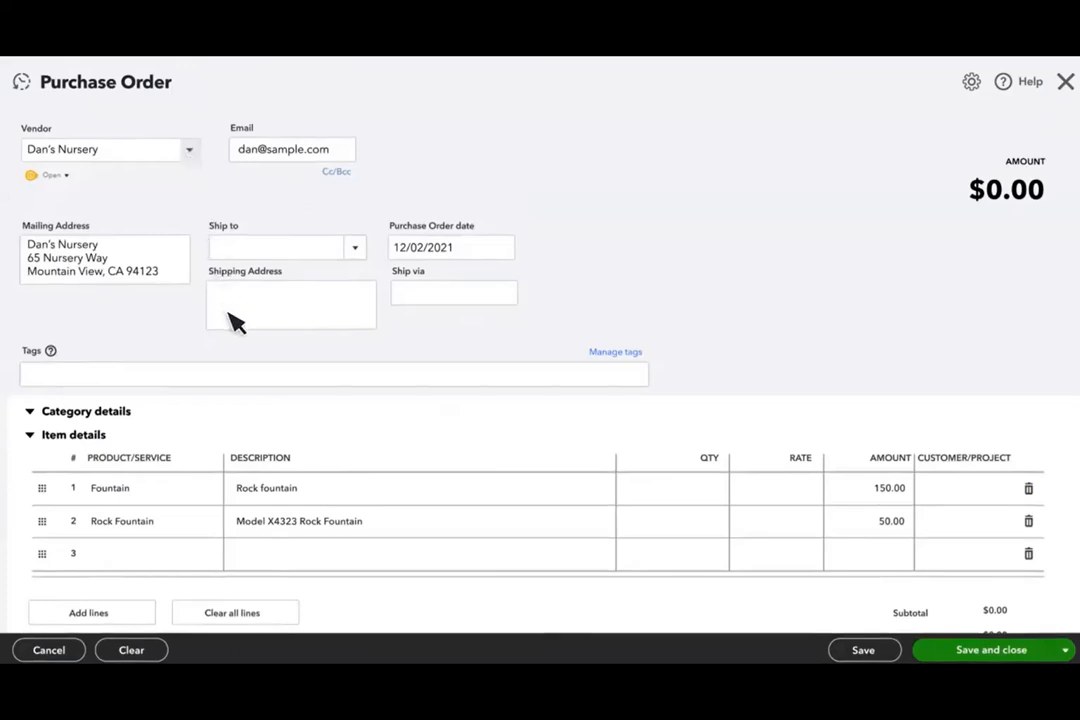
key(Return)
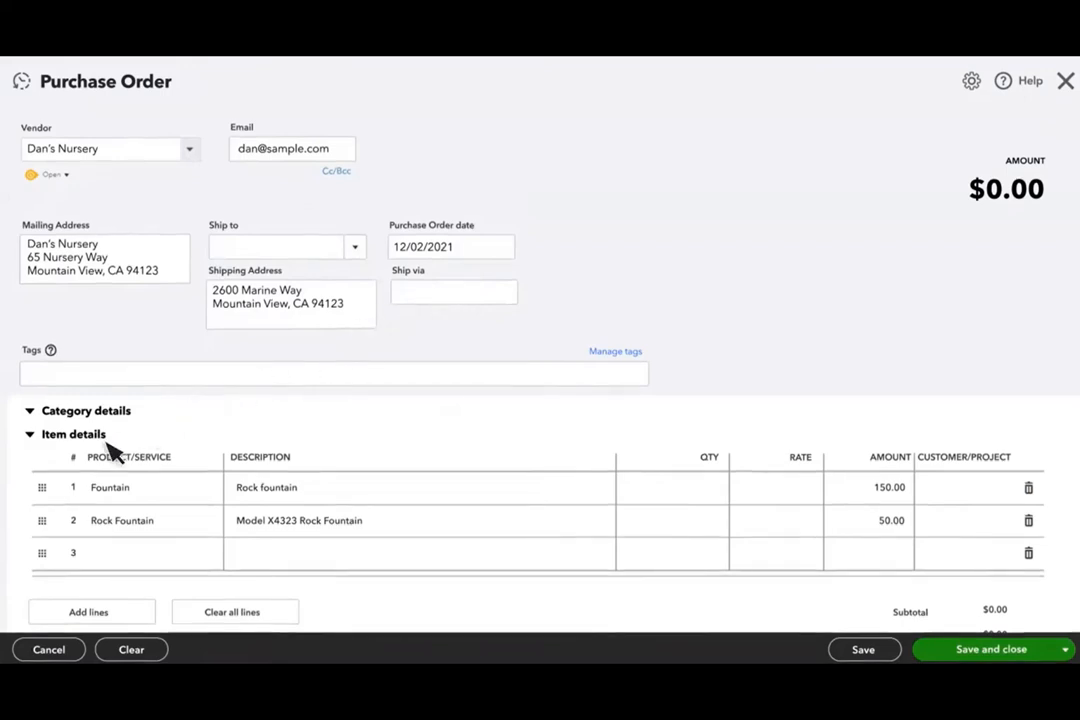
Order 200 Fountain and 100 Rock Fountain on the purchase order
click(708, 502)
text(200)
click(710, 522)
text(100)
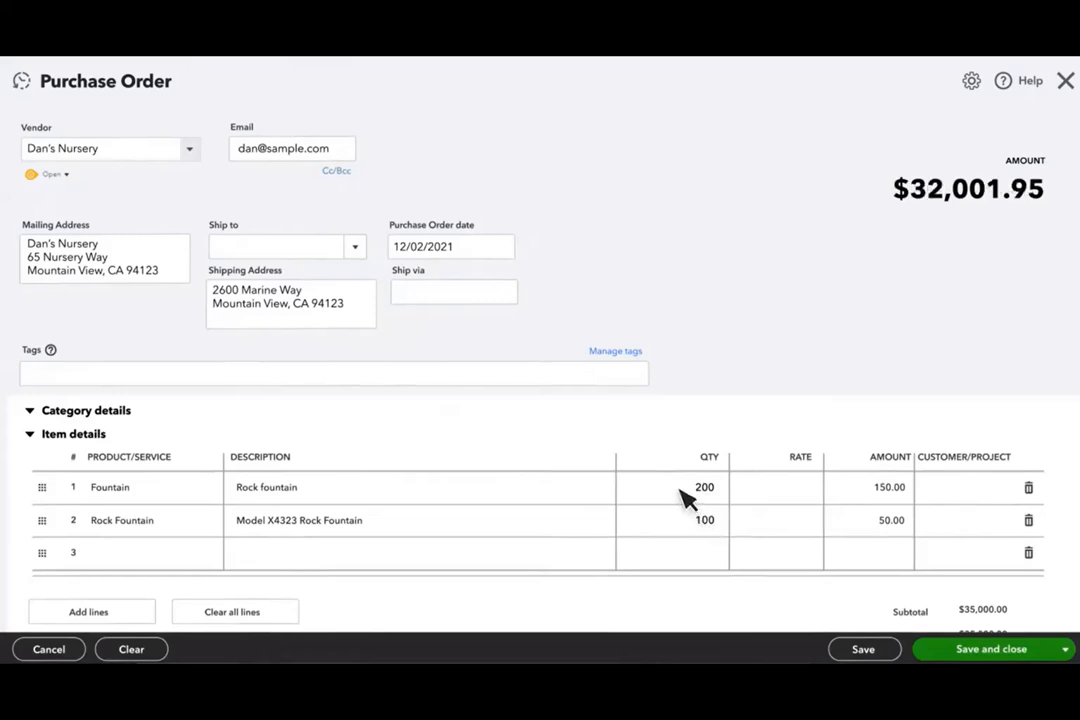
mouse_move(686, 498)
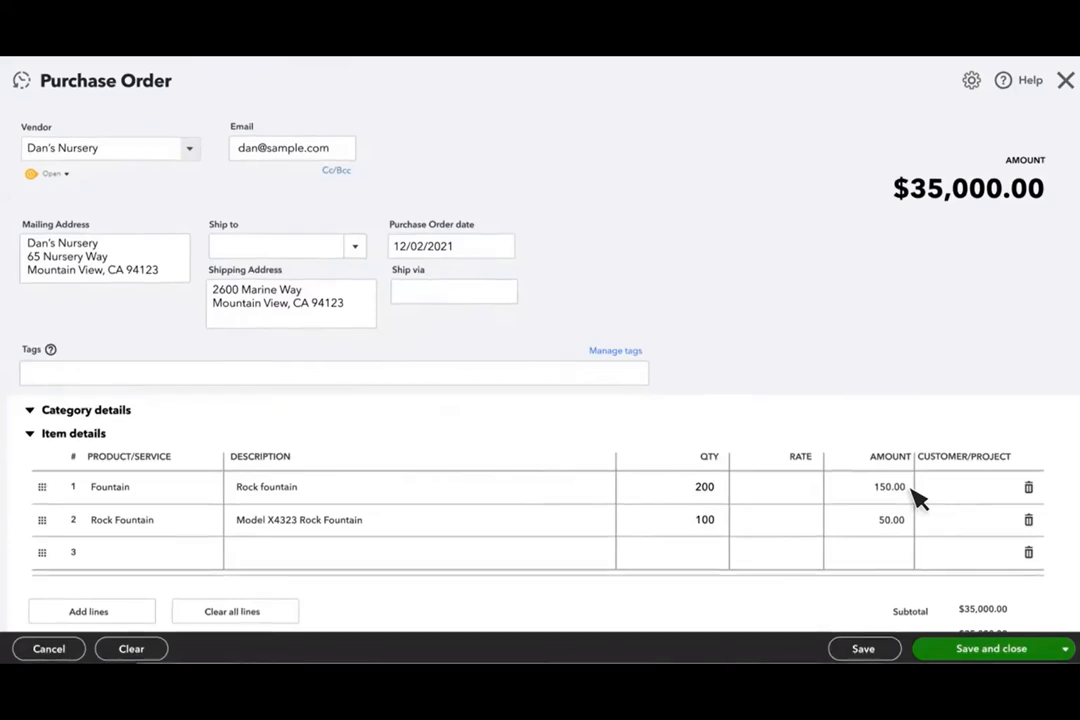
scroll(916, 499, down, 3)
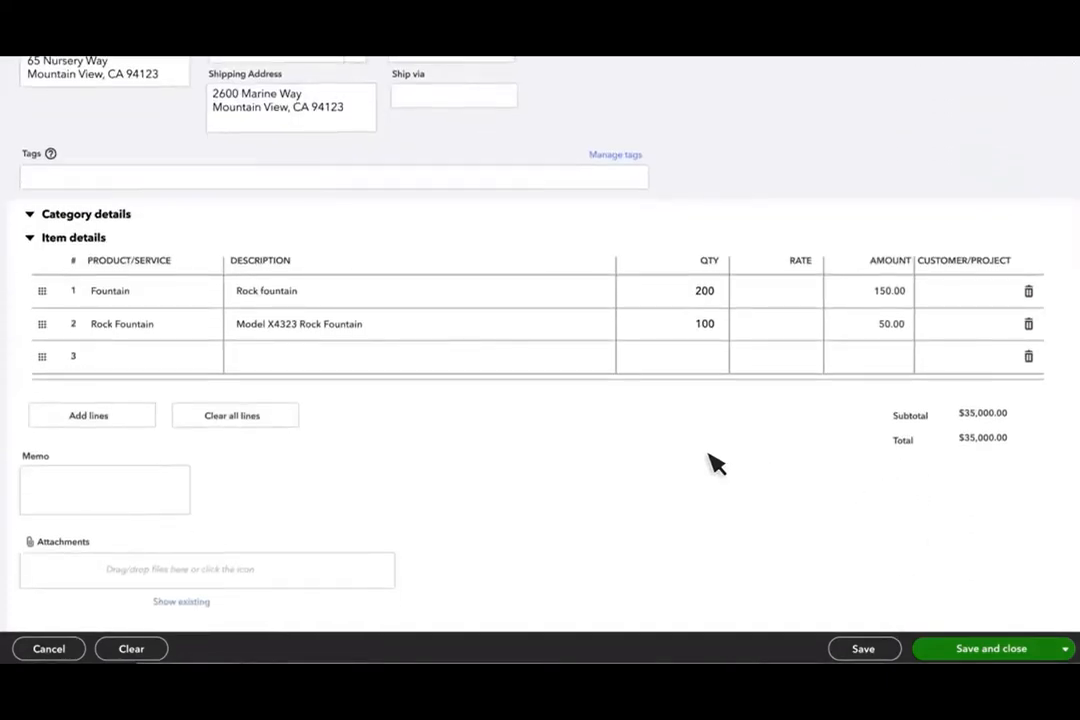
click(152, 362)
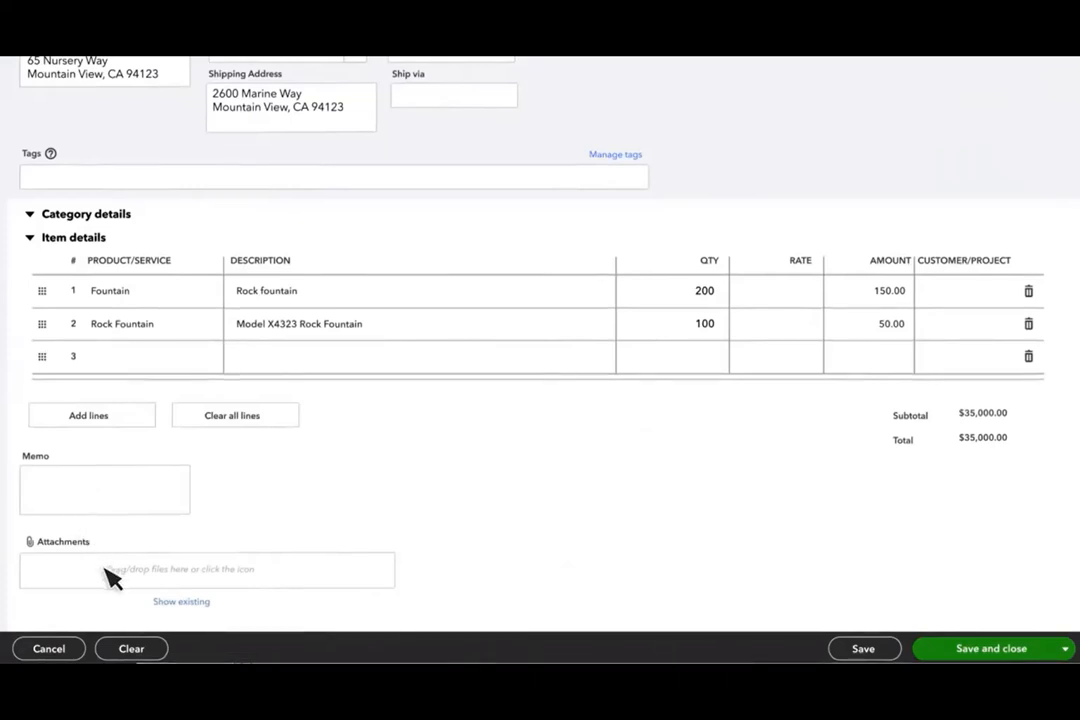
Save purchase order 1001 and email it to Dan's Nursery
click(1045, 646)
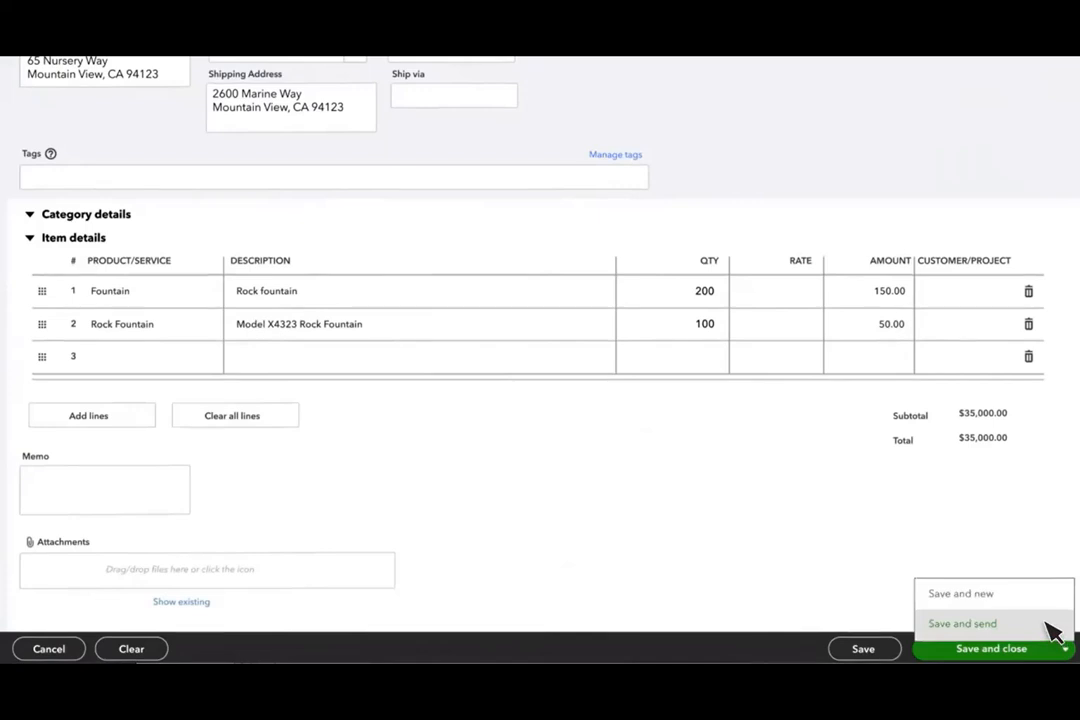
click(1000, 623)
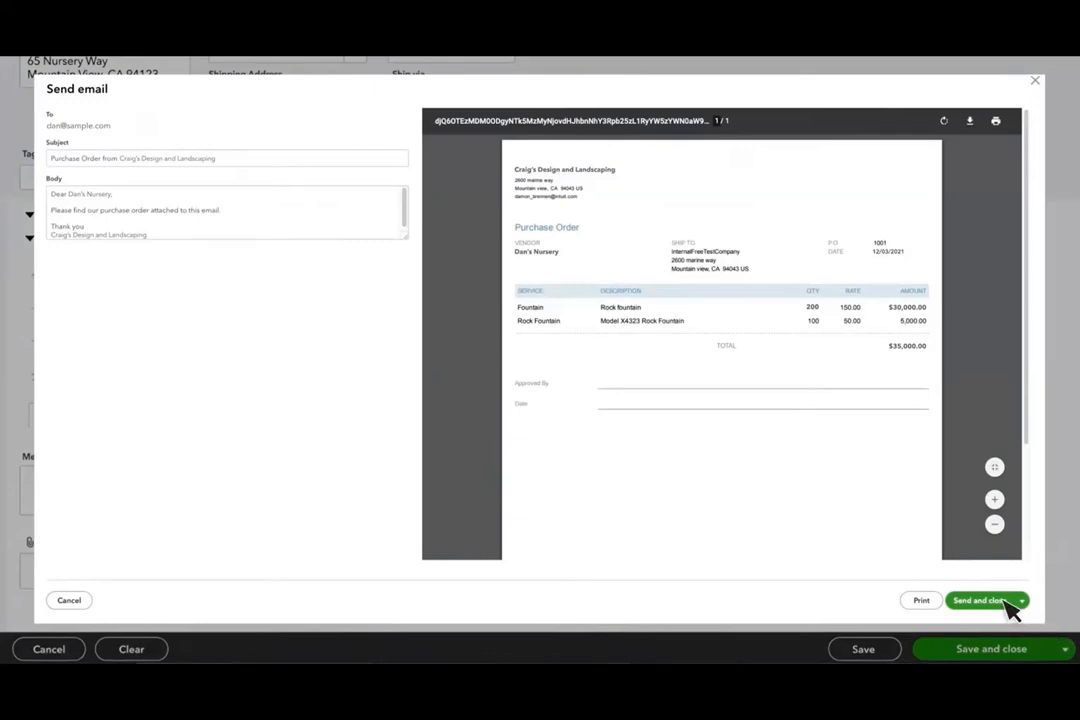
click(1005, 601)
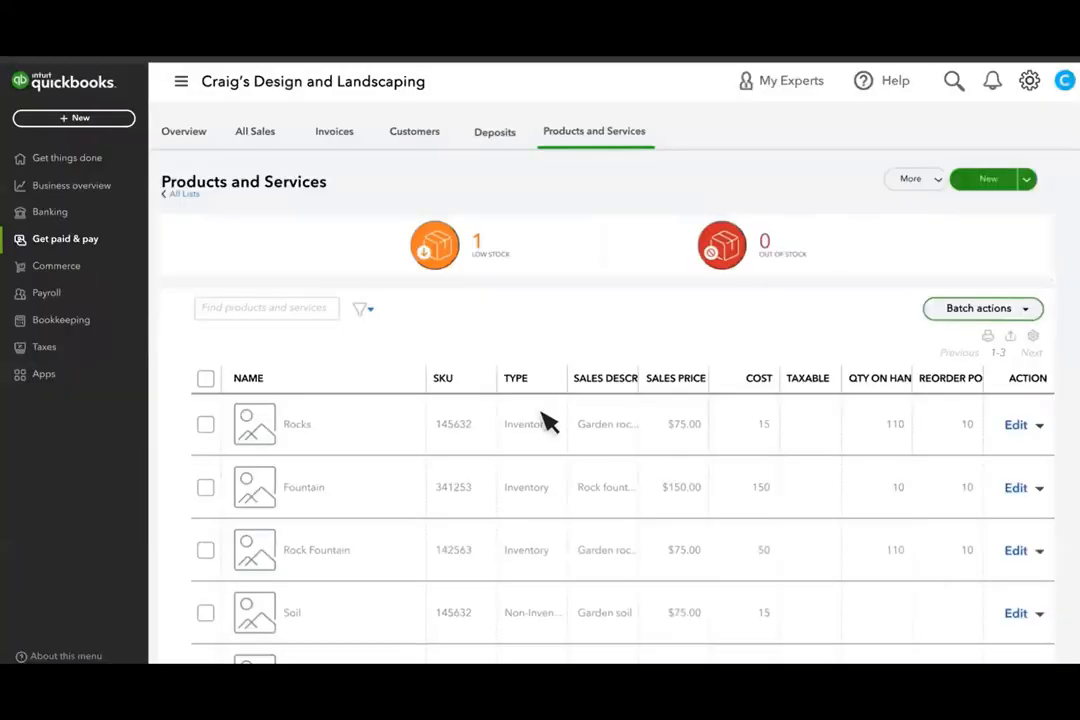
Open Dan's Nursery from the Vendors list and bring up the + New transaction choices
mouse_move(116, 272)
click(108, 398)
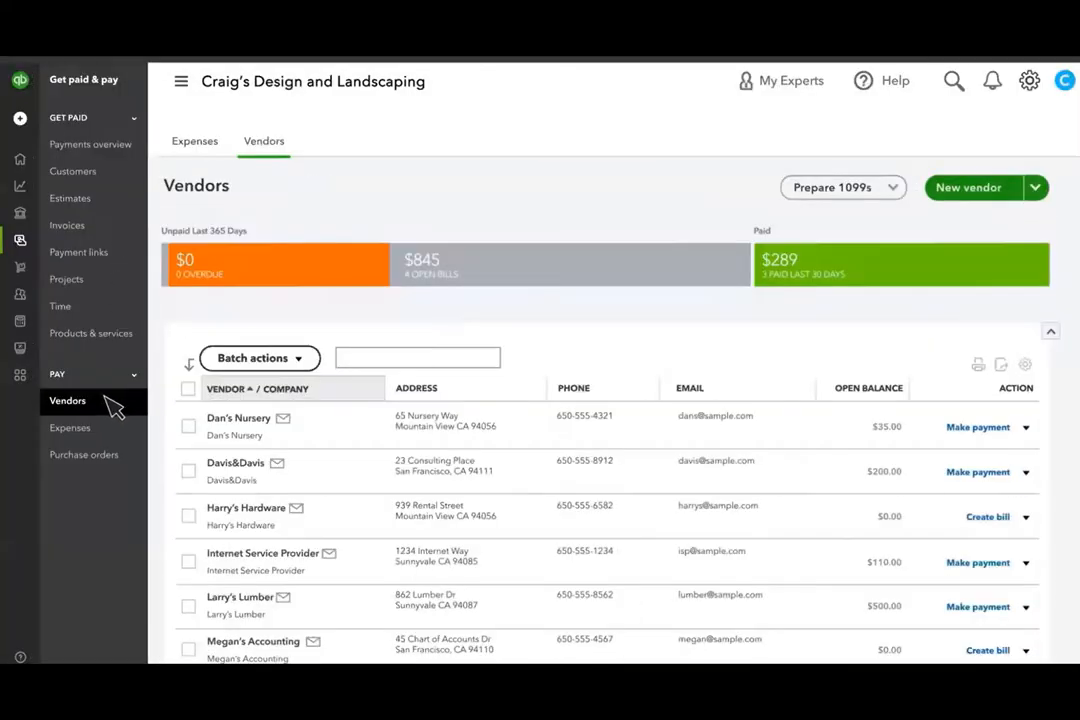
click(228, 422)
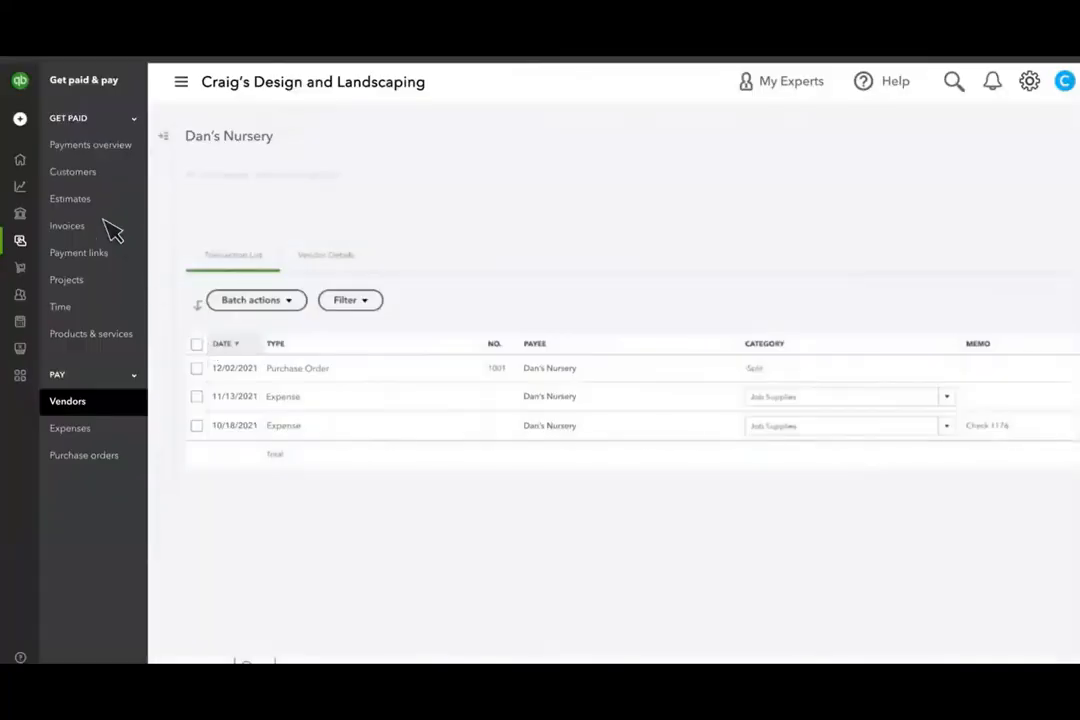
click(20, 119)
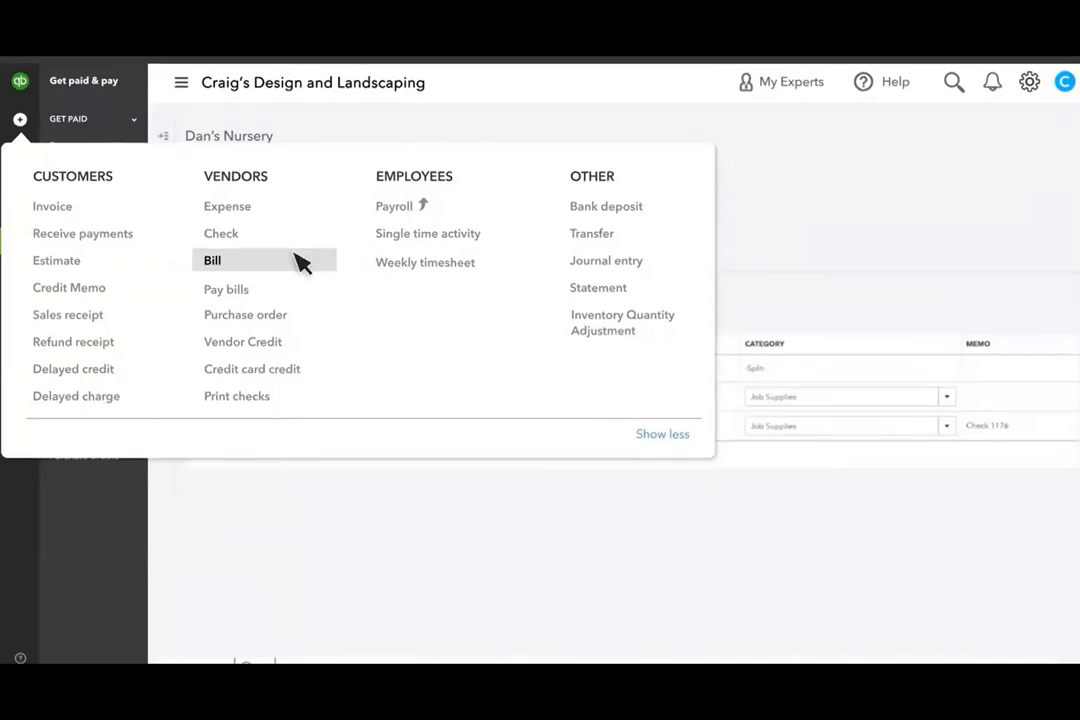
Create a bill for Dan's Nursery with Purchase Order #1001's lines ($35,000.00) and save it
click(300, 261)
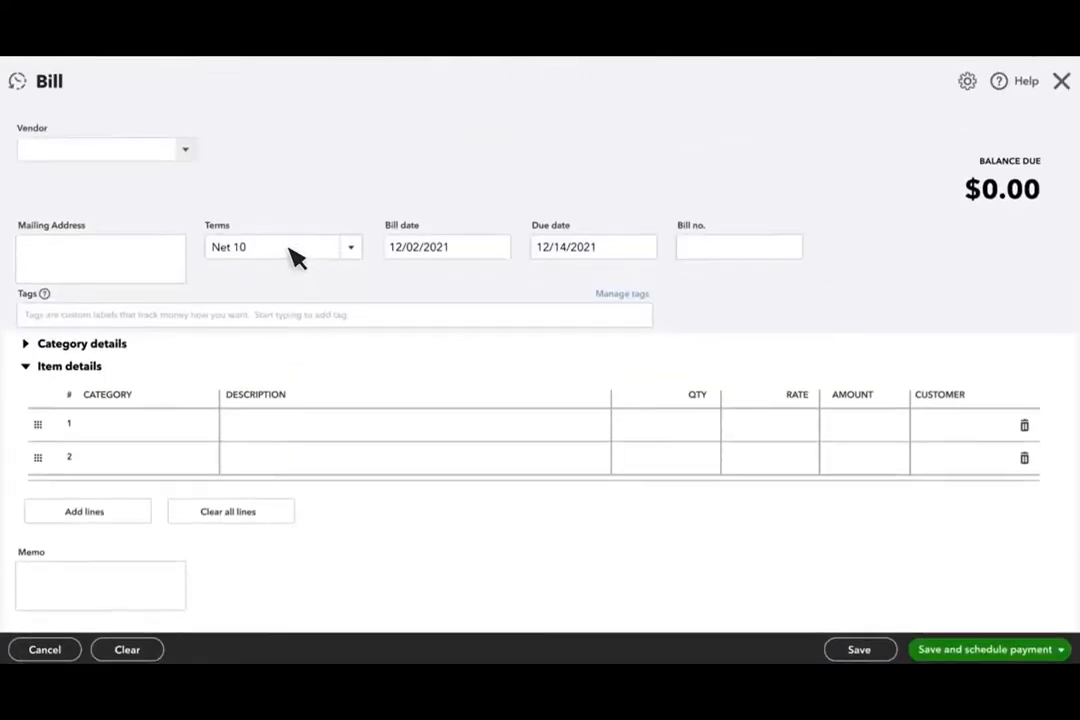
click(160, 150)
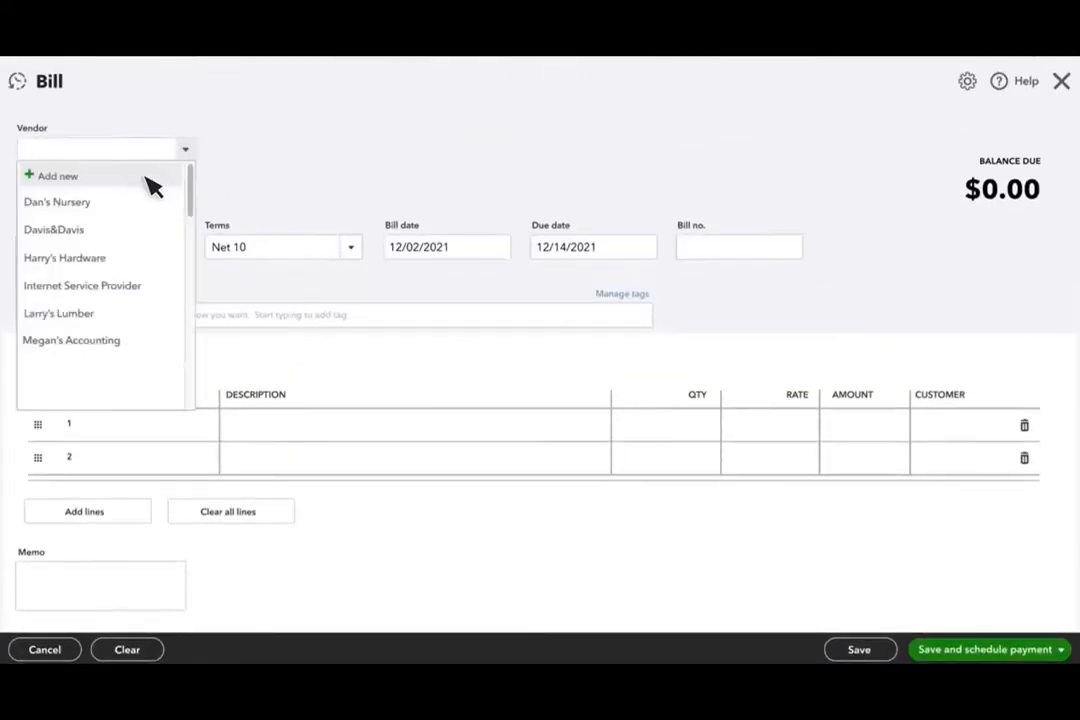
click(100, 202)
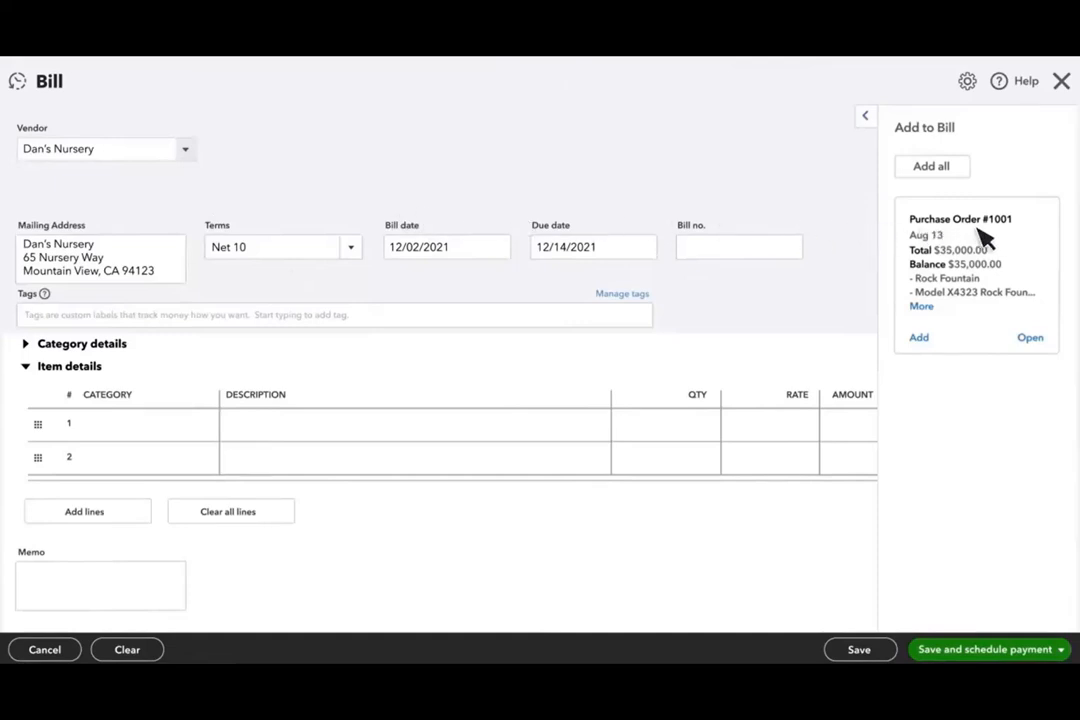
click(920, 339)
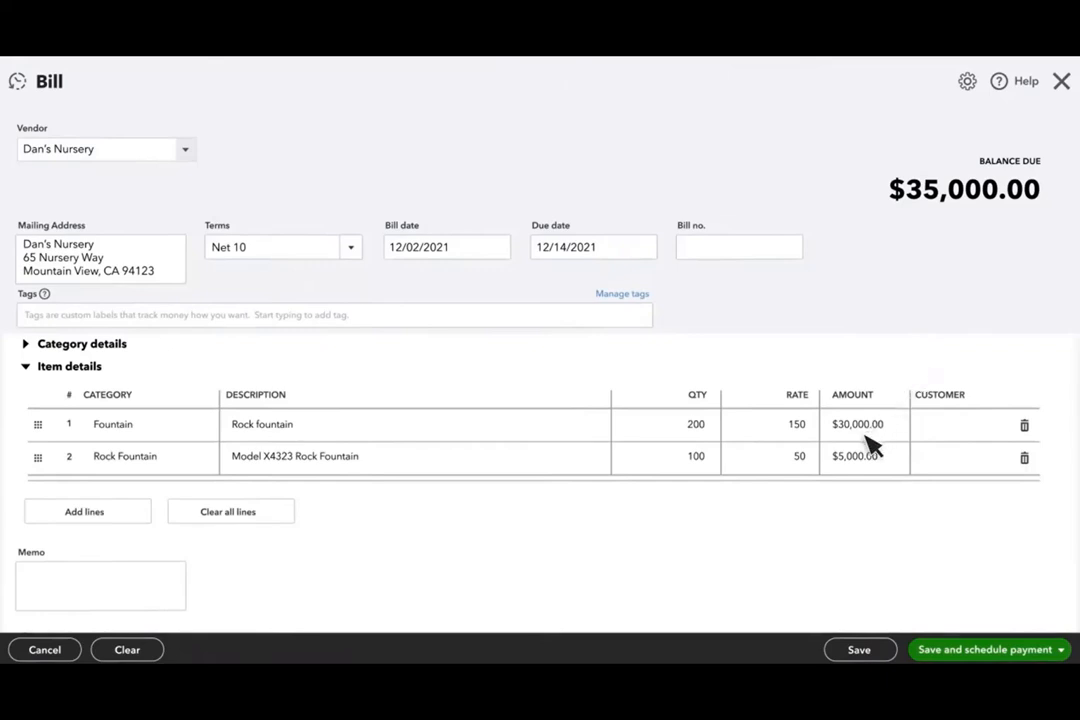
click(1061, 649)
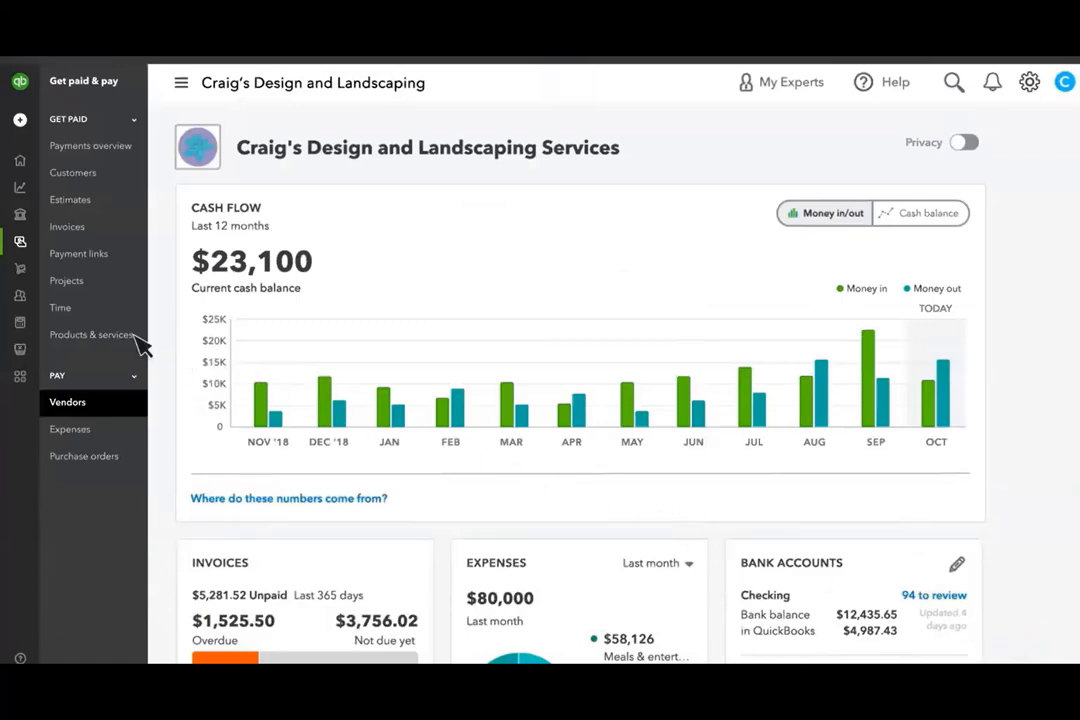
From Products and Services, start an inventory quantity adjustment for Rocks (110 on hand)
click(92, 335)
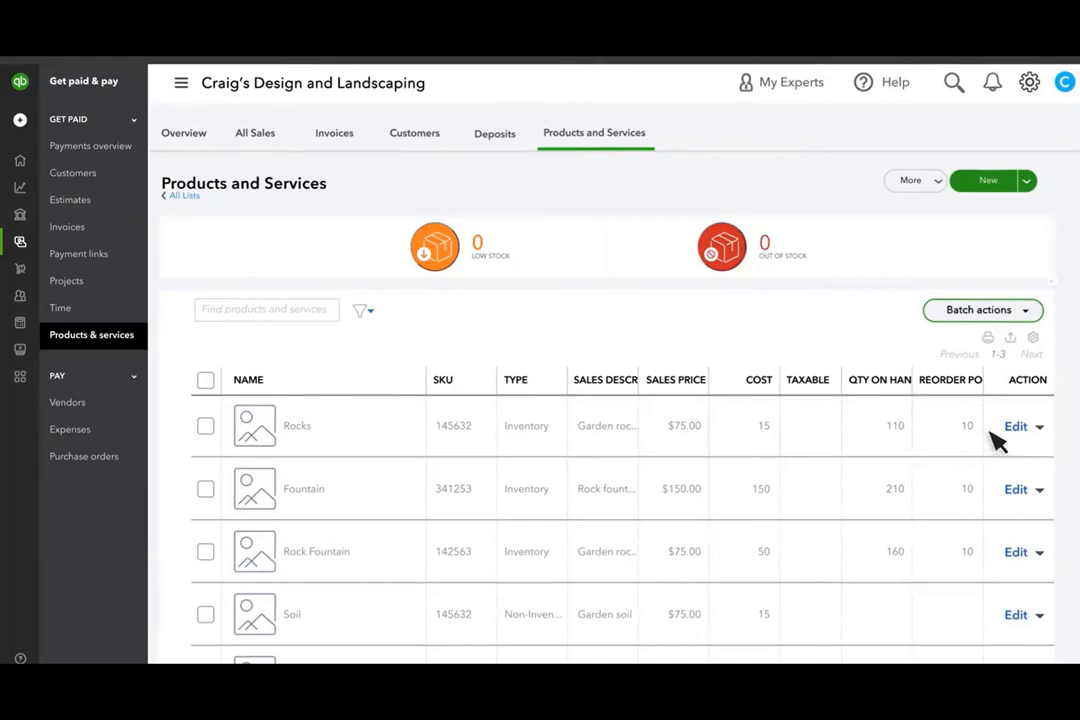
click(1039, 427)
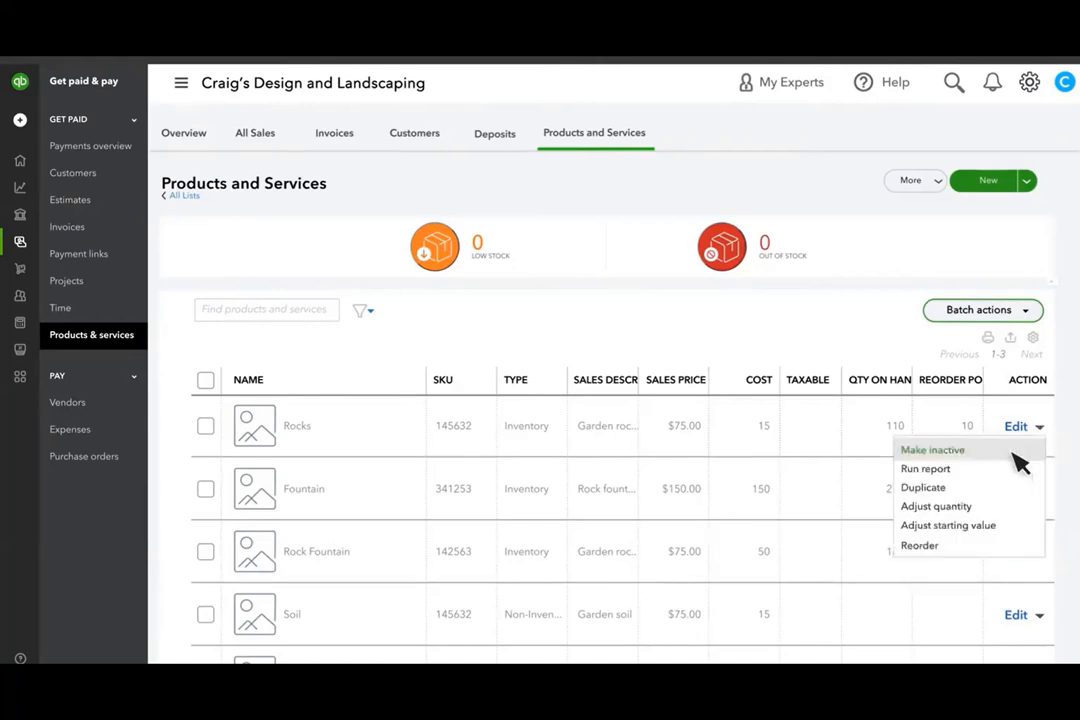
click(956, 514)
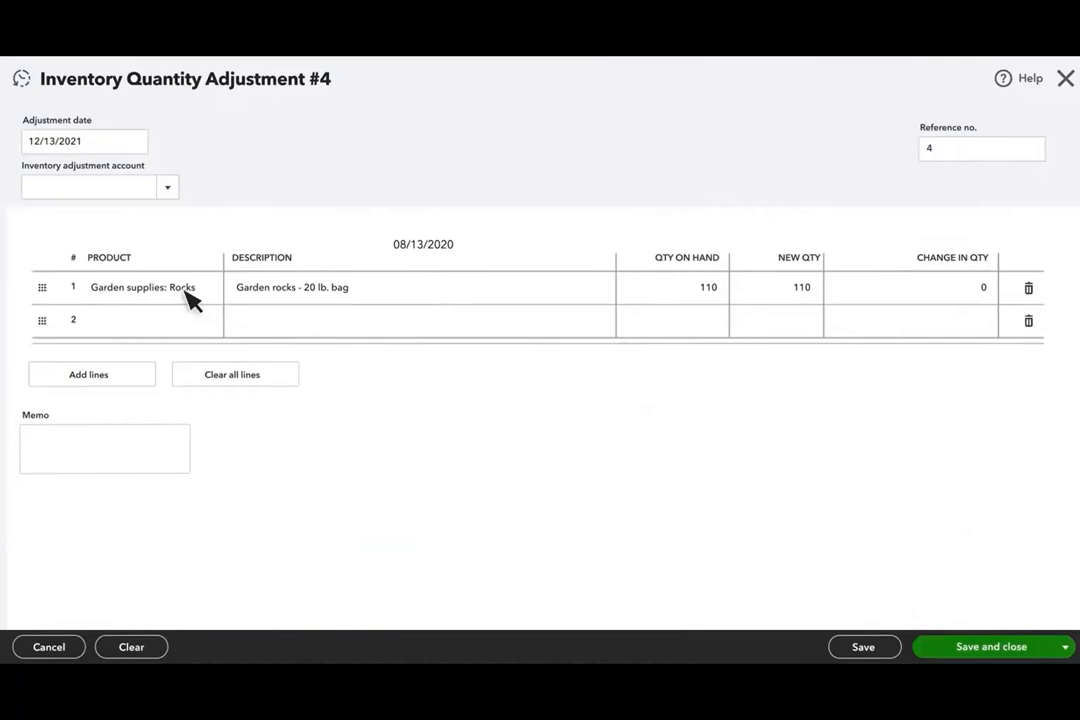
Set Rocks' new quantity to 109 against Inventory Shrinkage and save the adjustment
click(786, 292)
text(109)
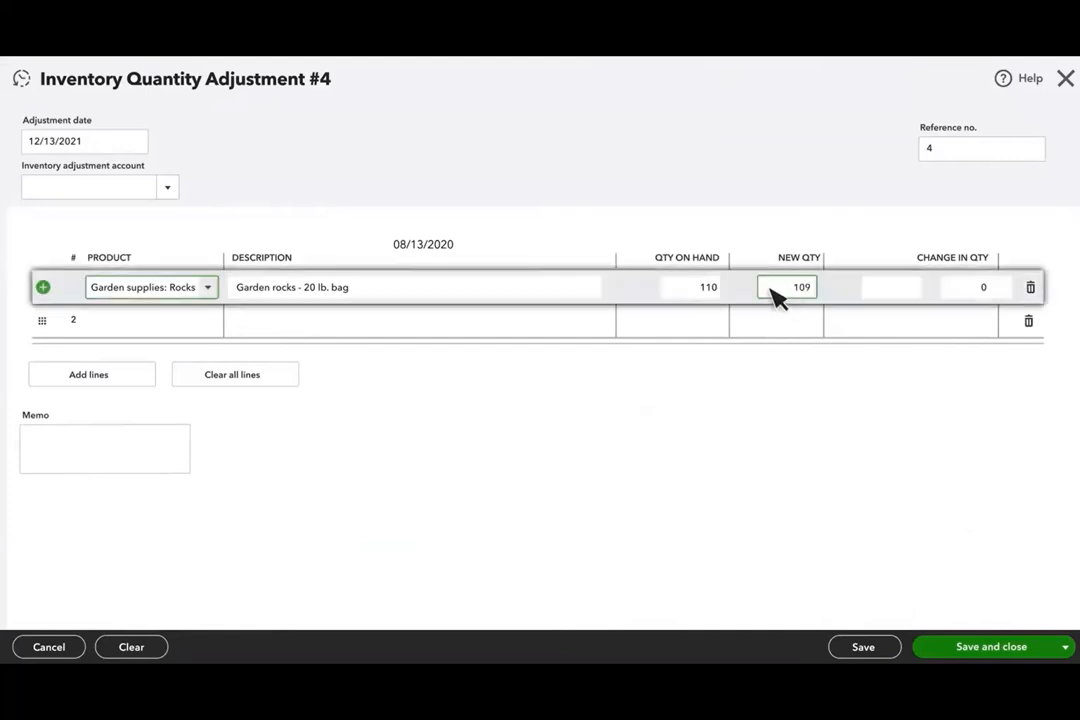
click(165, 187)
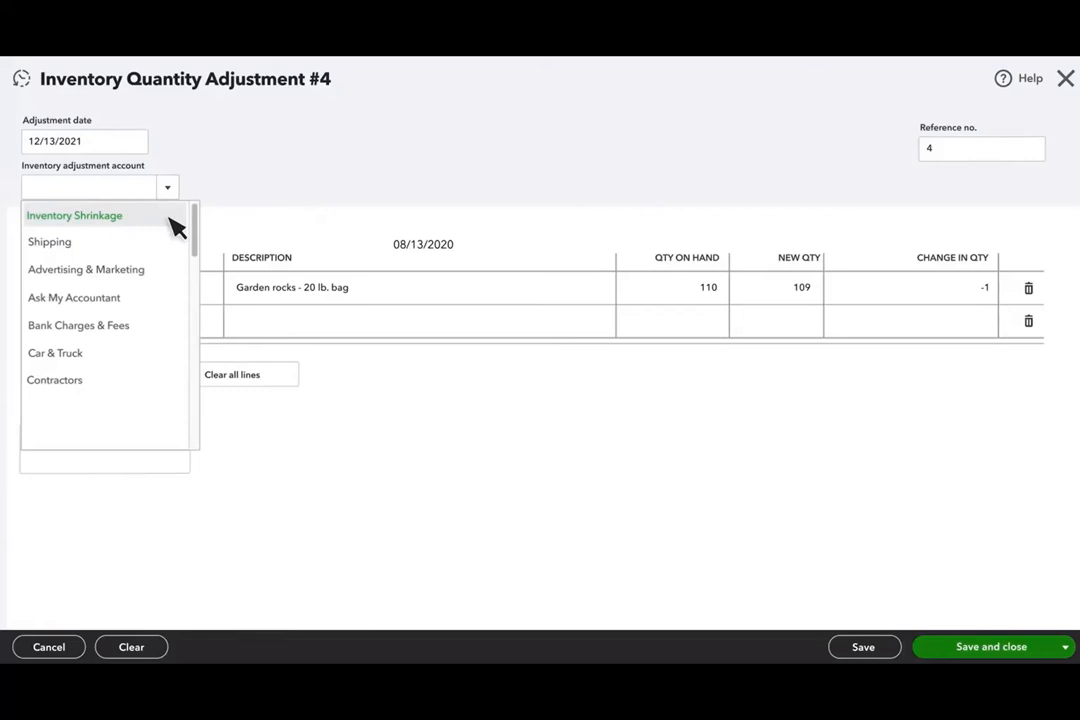
click(172, 222)
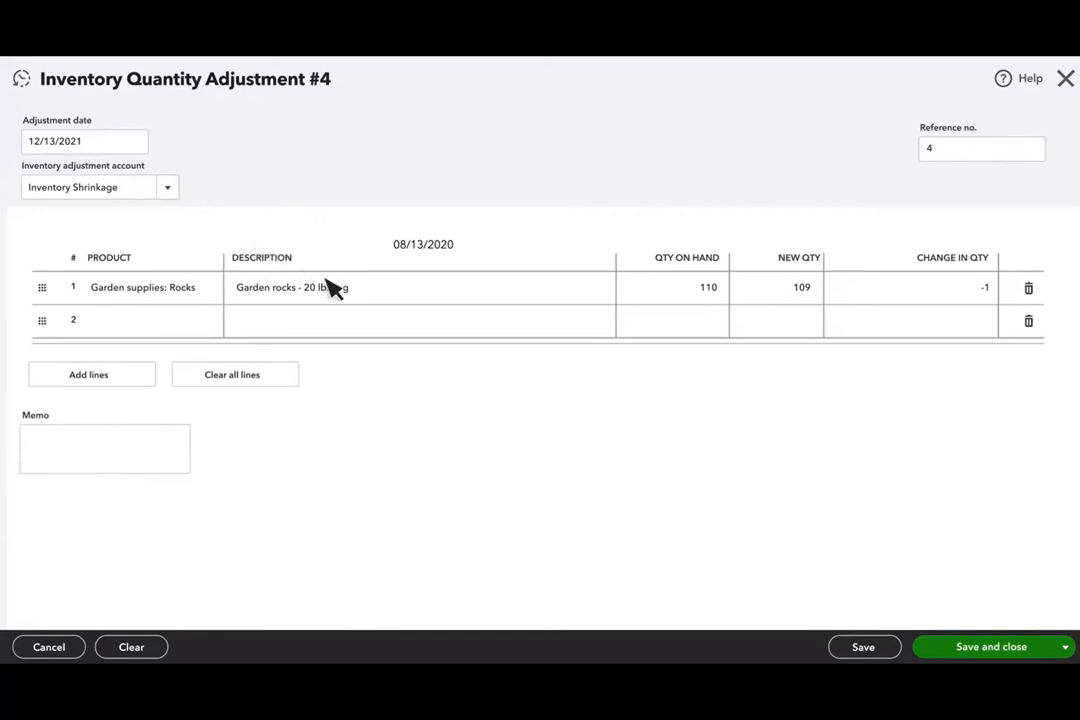
click(940, 648)
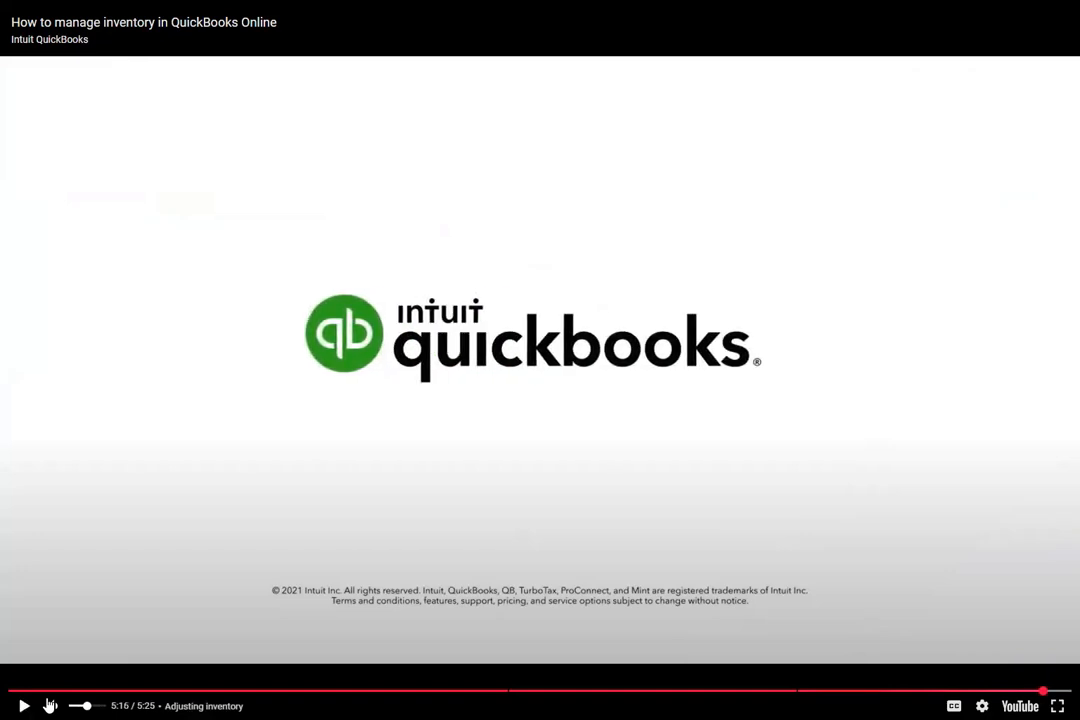
click(398, 473)
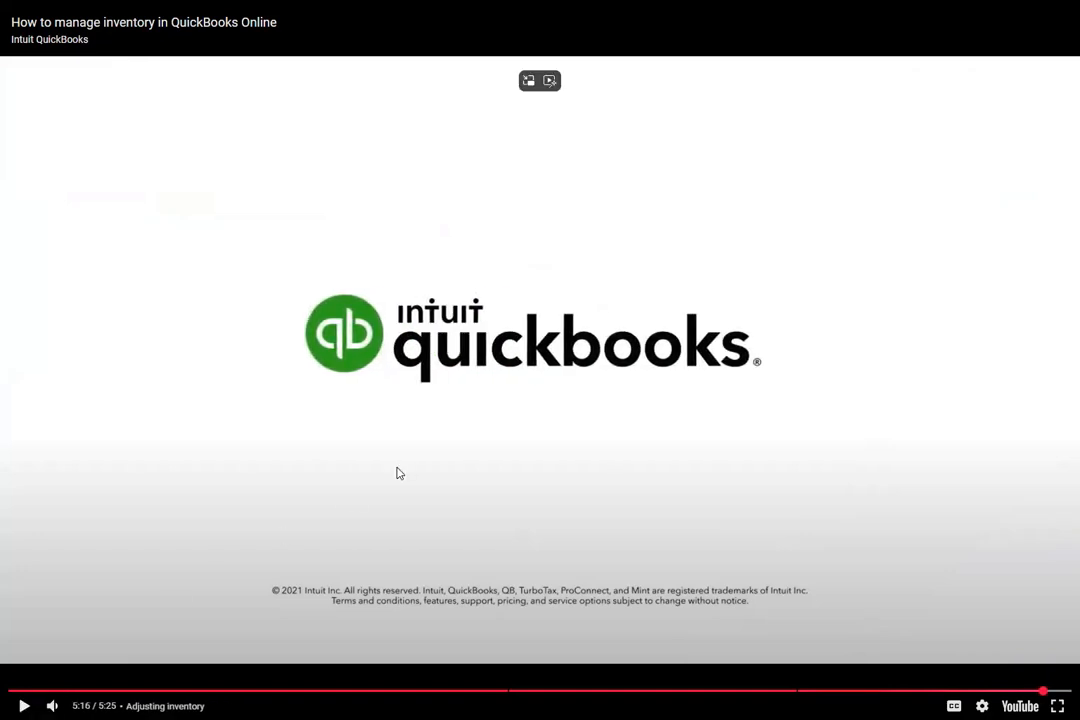